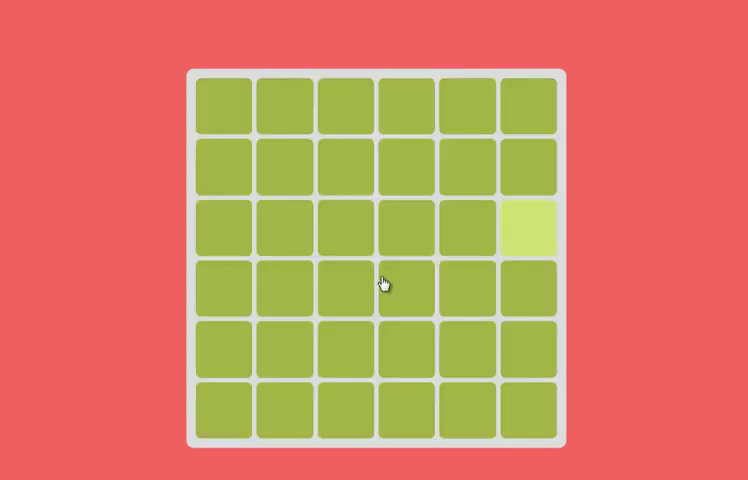
# - Pick the lighter odd tile in successive grids, reaching and clearing the pink grid
pyautogui.click(530, 228)
pyautogui.click(281, 240)
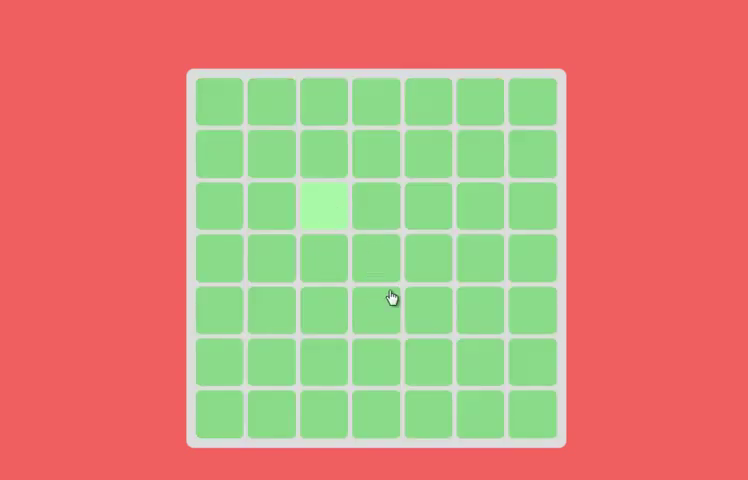
pyautogui.click(322, 204)
pyautogui.click(324, 100)
pyautogui.click(376, 308)
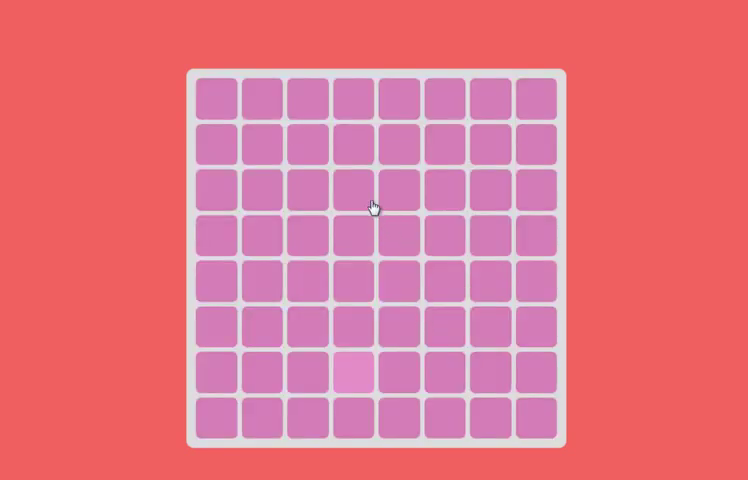
pyautogui.click(353, 372)
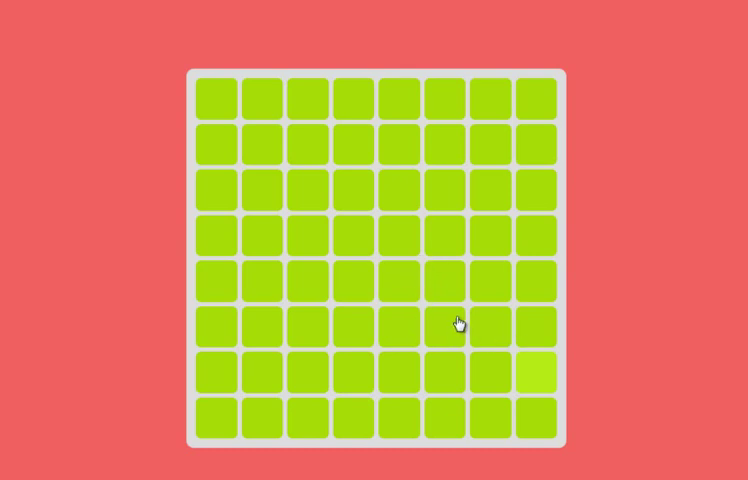
# - Pick the odd tiles in the lime, green, orange and purple grids
pyautogui.click(538, 378)
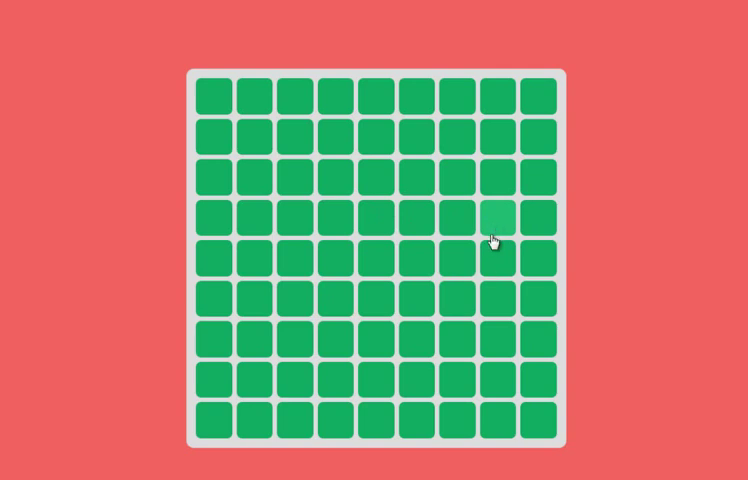
pyautogui.click(497, 233)
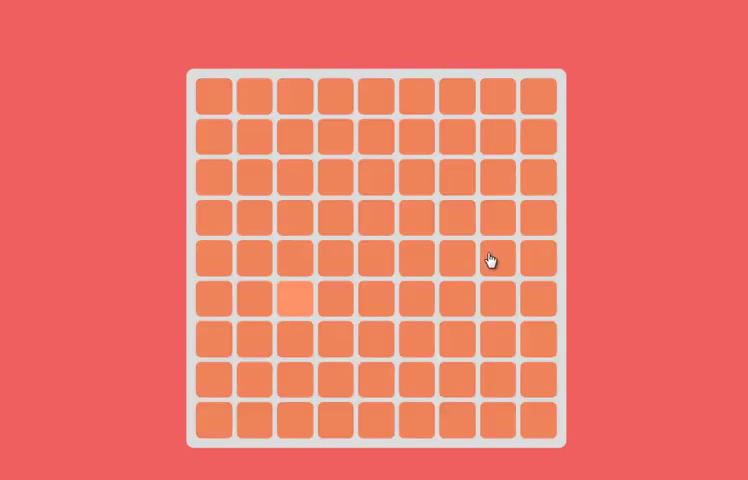
pyautogui.click(307, 312)
pyautogui.click(256, 260)
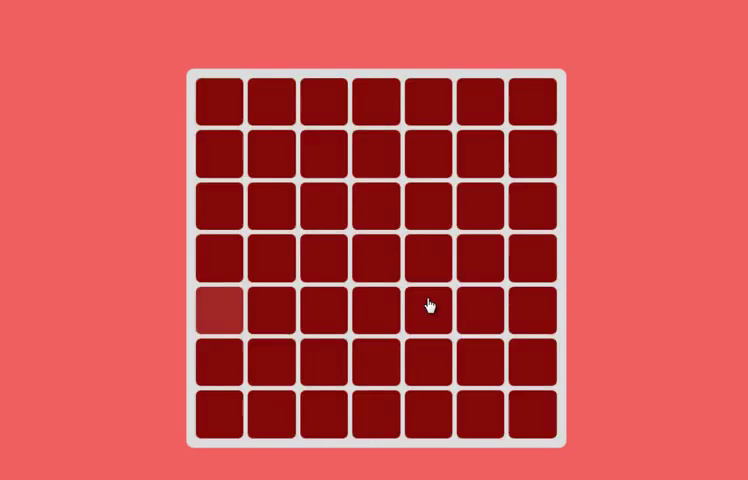
# - Pick the odd tiles in the red, teal, blue, brown, green and pink grids, reaching 8x8
pyautogui.click(235, 310)
pyautogui.click(279, 214)
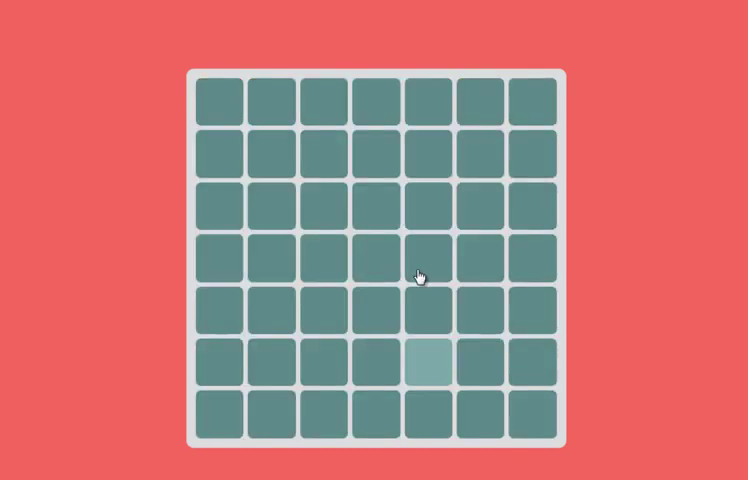
pyautogui.click(433, 370)
pyautogui.click(258, 290)
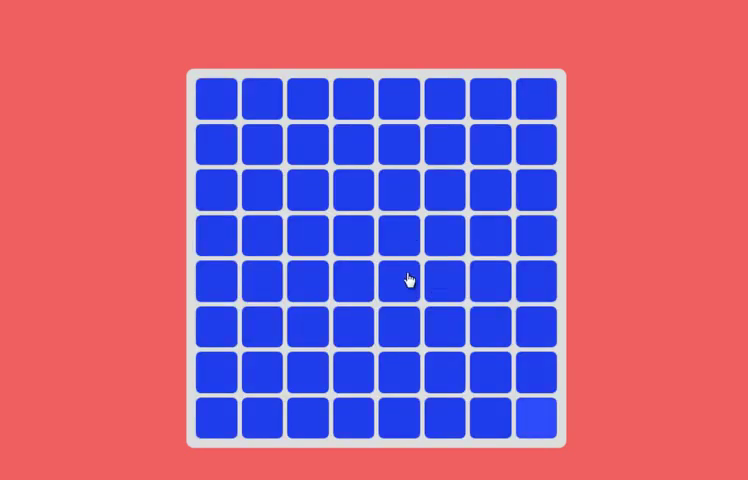
pyautogui.click(549, 430)
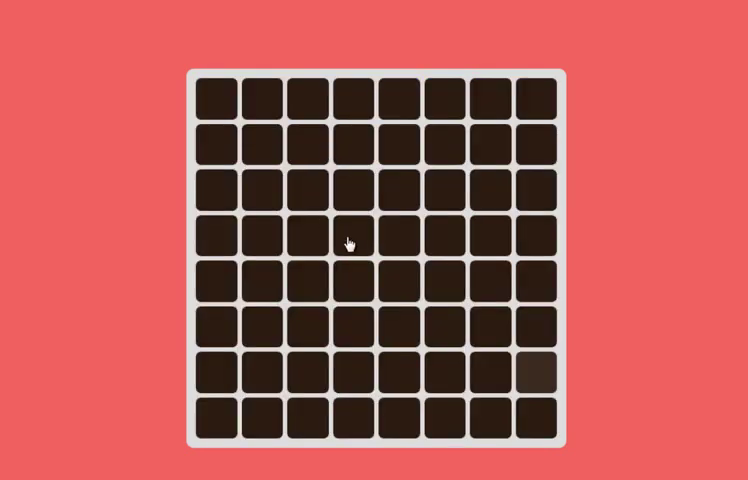
pyautogui.click(537, 373)
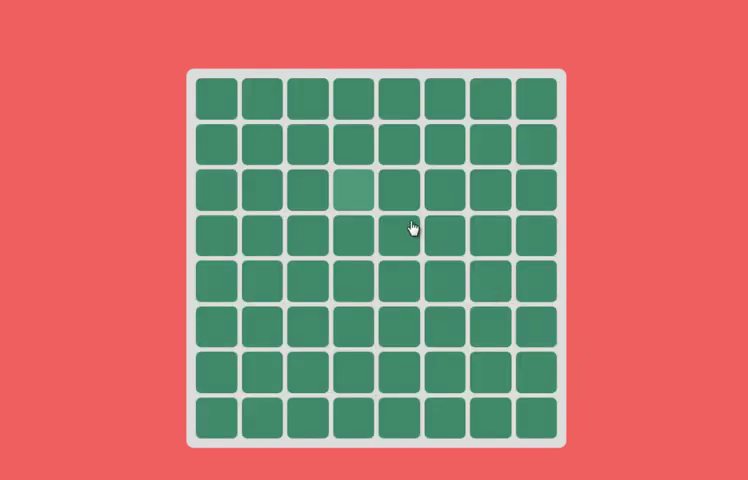
pyautogui.click(355, 199)
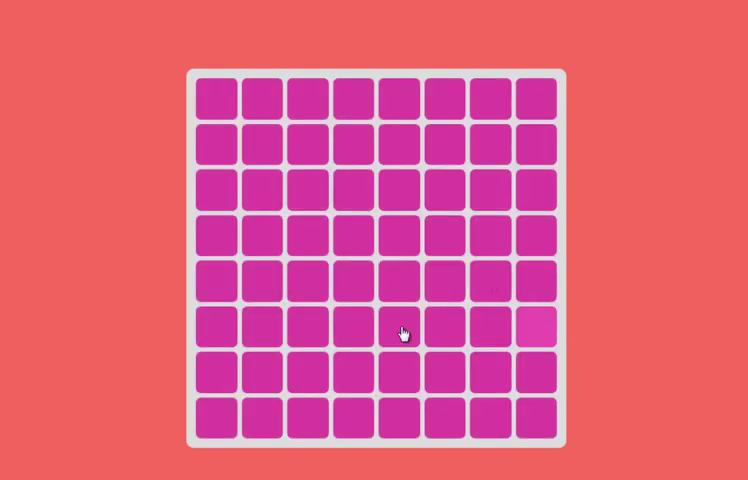
# - Pick the odd tiles in the pink, purple, orange, purple, green and red grids, then the next grid
pyautogui.click(535, 337)
pyautogui.click(450, 147)
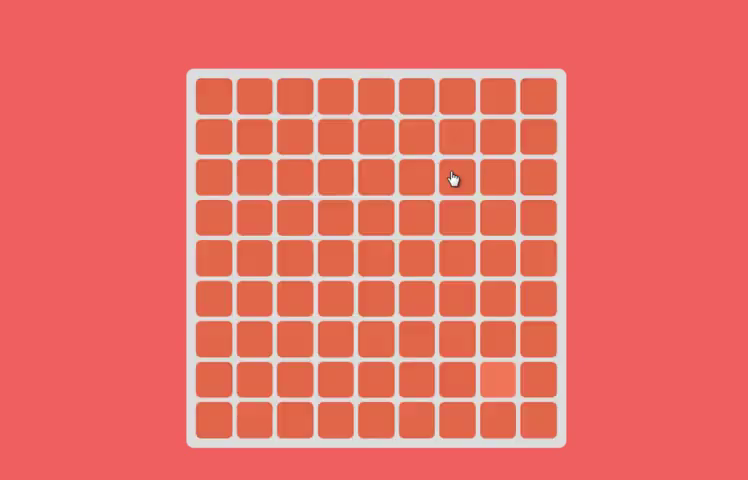
pyautogui.click(497, 378)
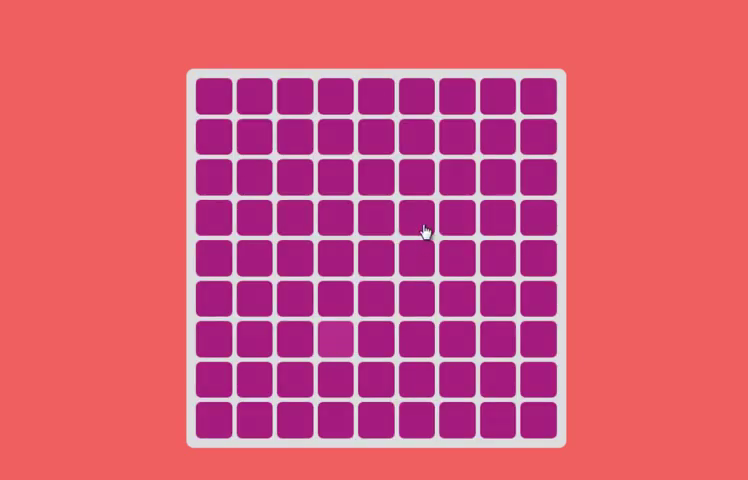
pyautogui.click(340, 345)
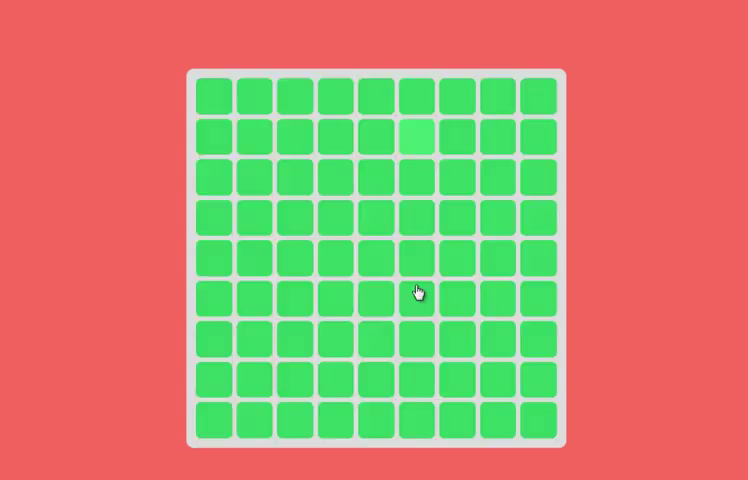
pyautogui.click(415, 140)
pyautogui.click(220, 260)
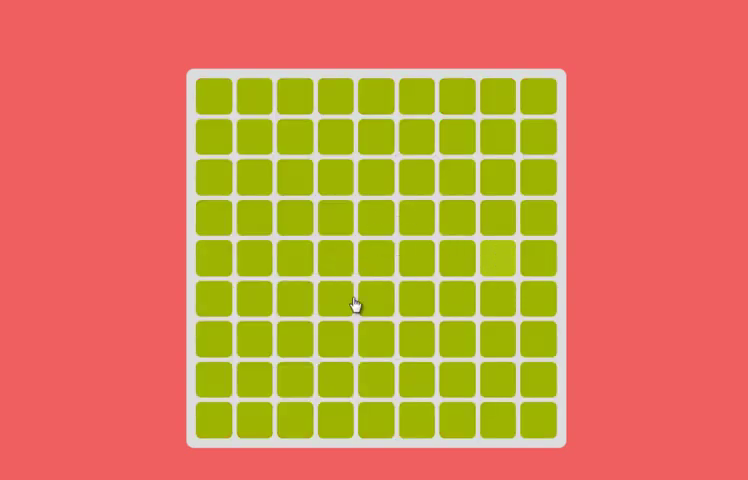
pyautogui.click(497, 258)
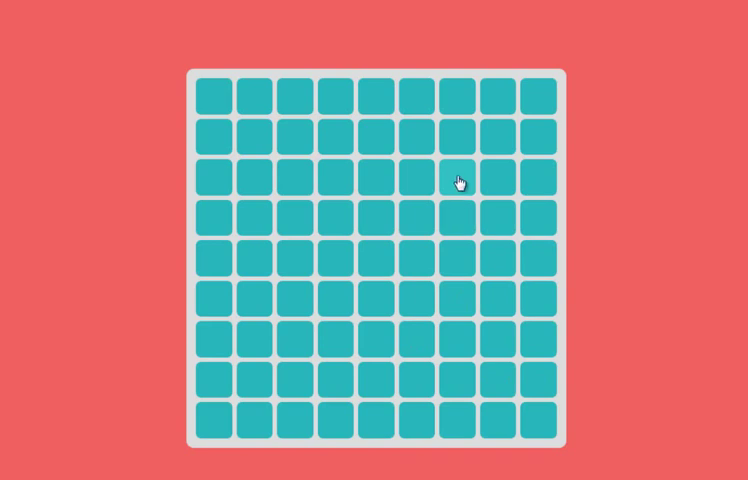
# - Pick the odd tiles in the teal, olive, lime, dark-green, green and olive 9x9 grids
pyautogui.click(460, 185)
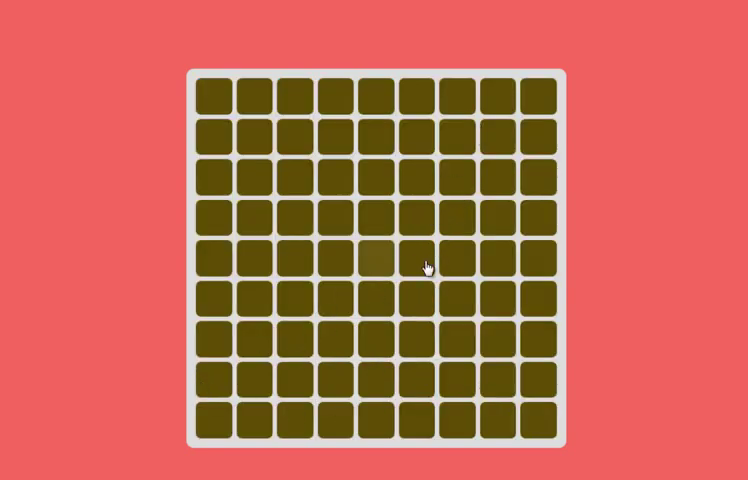
pyautogui.click(382, 258)
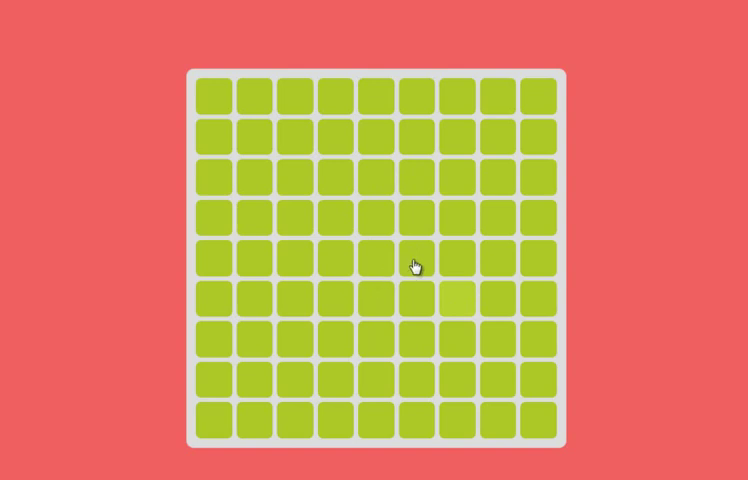
pyautogui.click(462, 304)
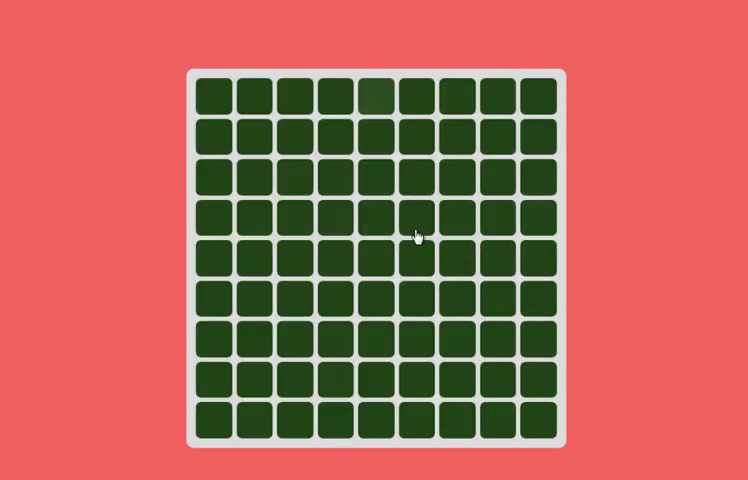
pyautogui.click(385, 98)
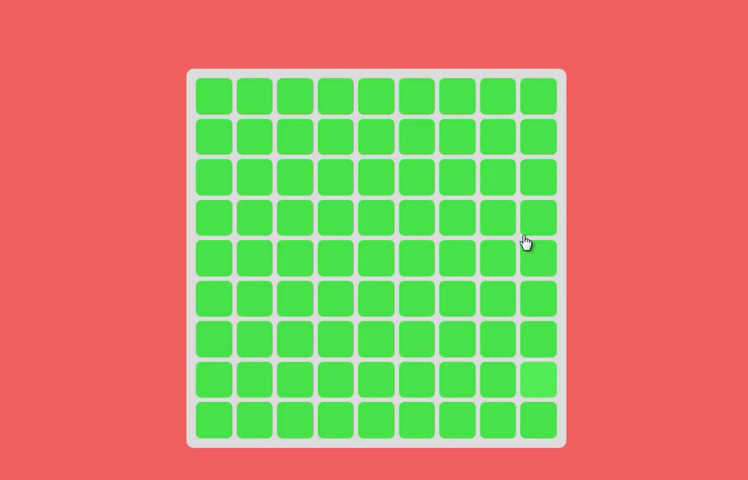
pyautogui.click(539, 394)
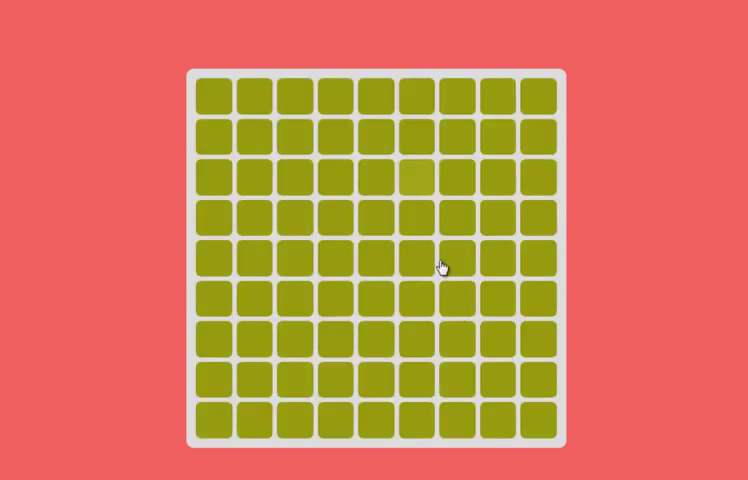
pyautogui.click(436, 197)
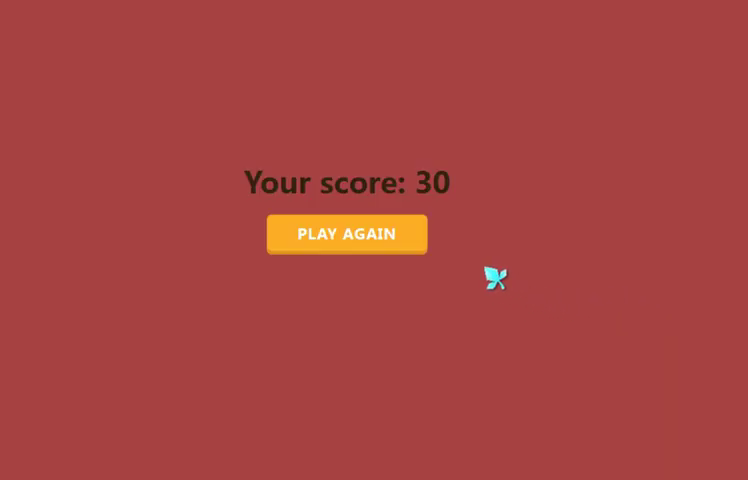
# - Highlight and then deselect the final 'Your score: 30' text, twice
pyautogui.moveTo(450, 182); pyautogui.dragTo(370, 182)
pyautogui.click(467, 203)
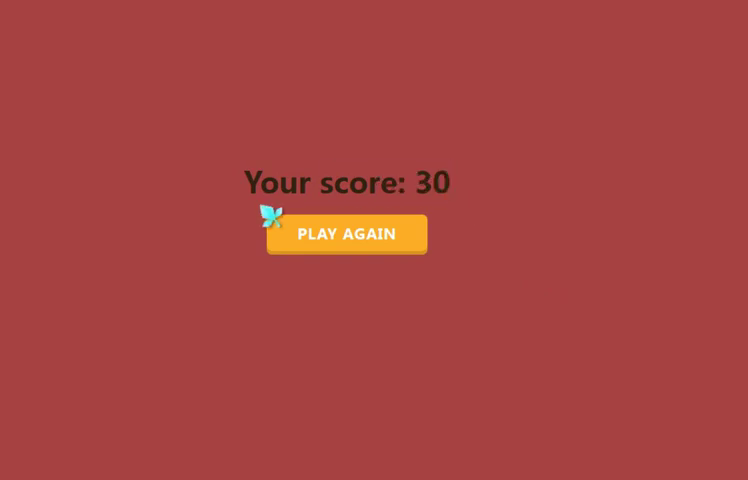
pyautogui.moveTo(450, 182); pyautogui.dragTo(300, 182)
pyautogui.click(300, 184)
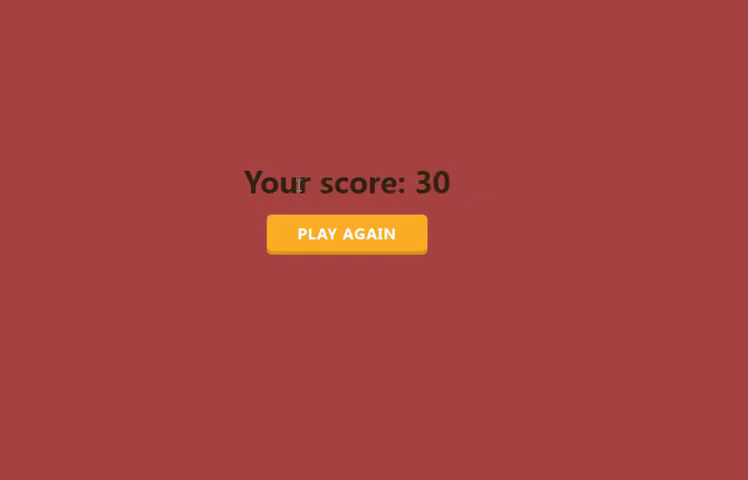